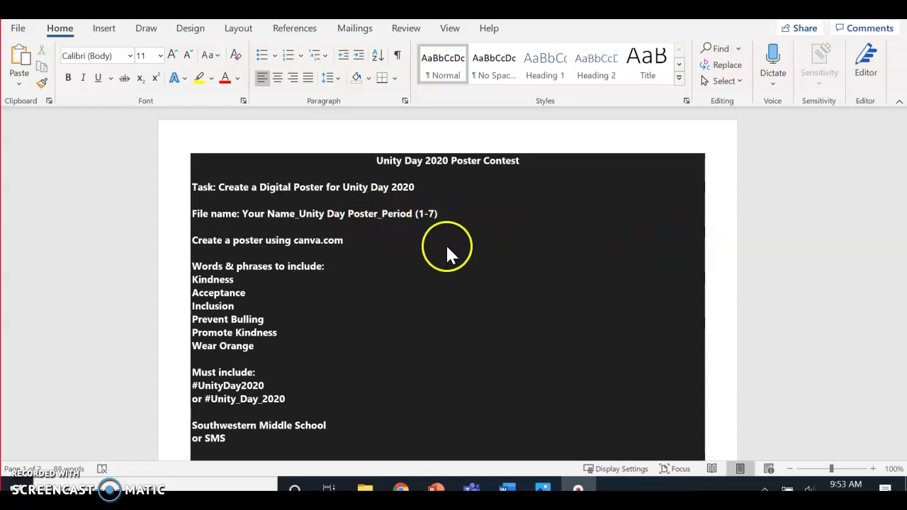
# - Scroll through the sample posters in Word, then switch to the Unity Day Poster Contest Padlet board
pyautogui.scroll(-1, 445, 248)
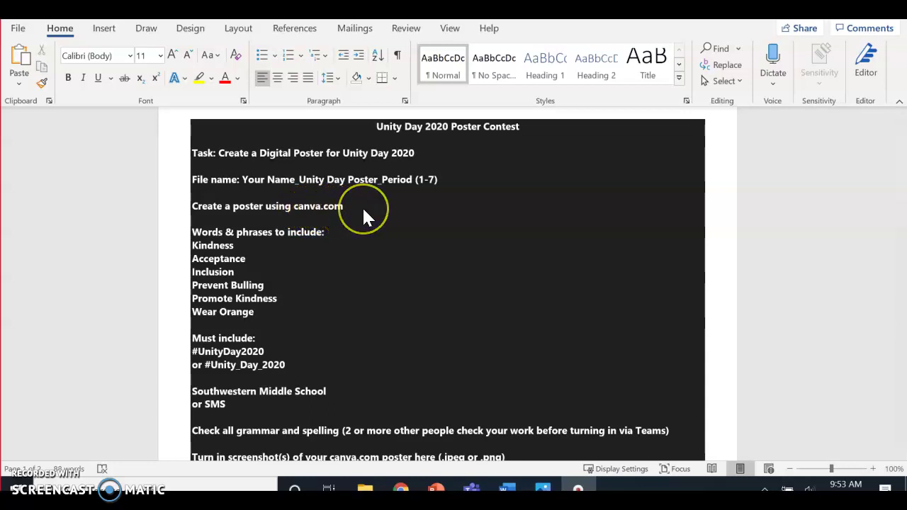
pyautogui.scroll(-1, 363, 212)
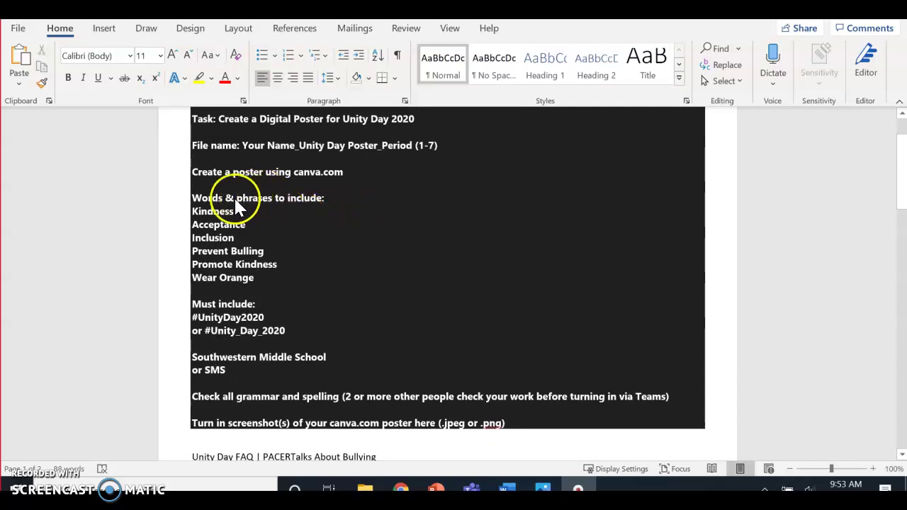
pyautogui.scroll(-1, 290, 271)
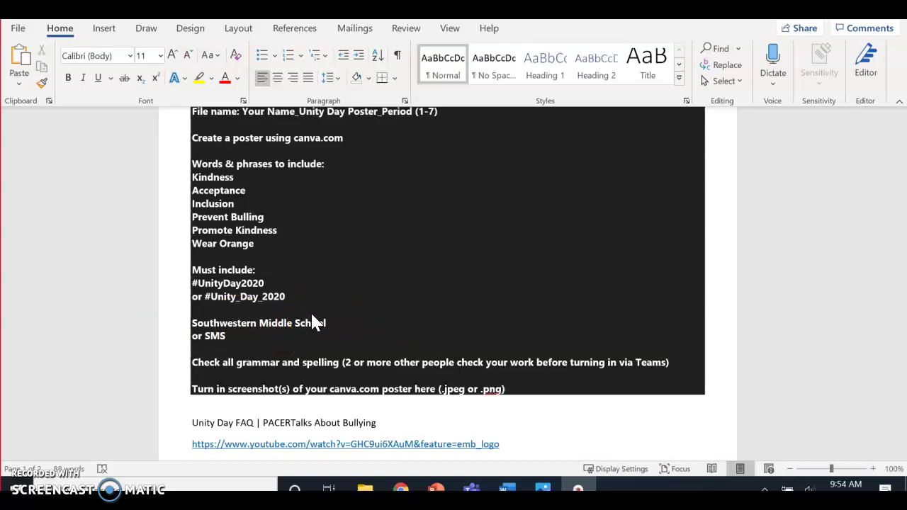
pyautogui.scroll(-1, 311, 322)
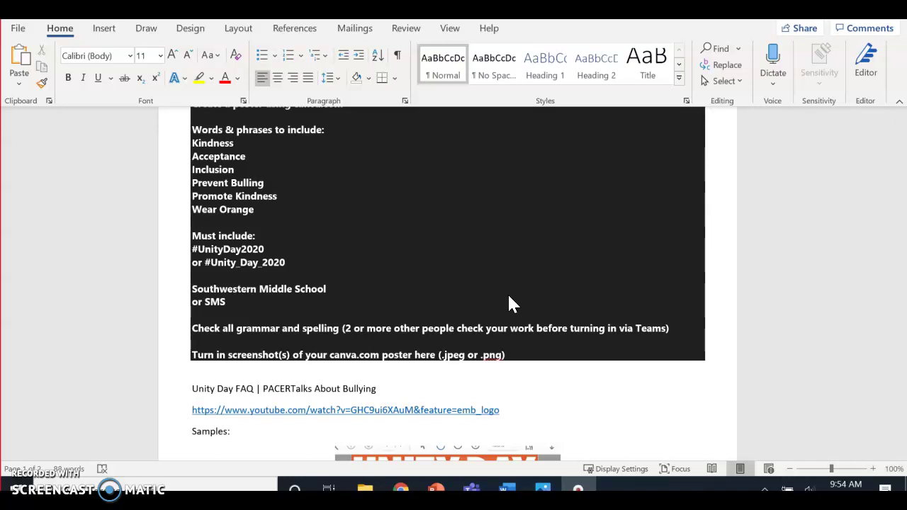
pyautogui.scroll(-1, 568, 275)
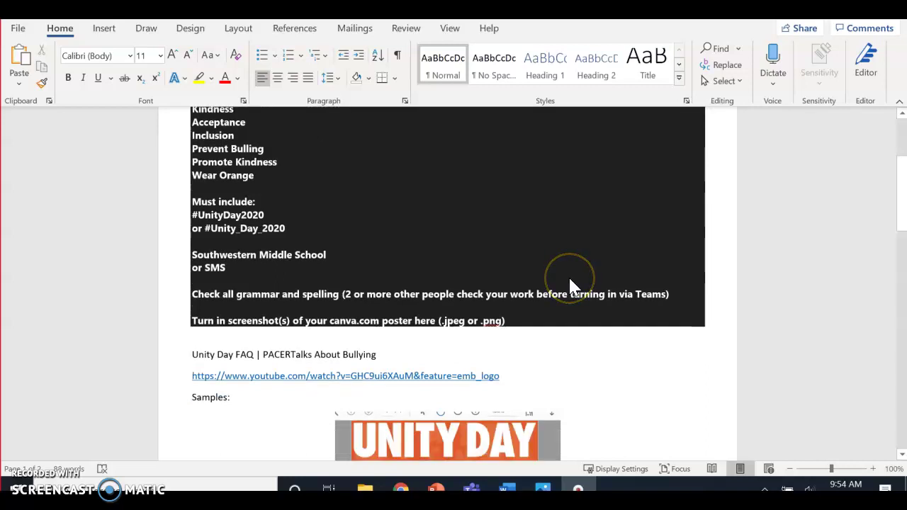
pyautogui.scroll(-5, 569, 275)
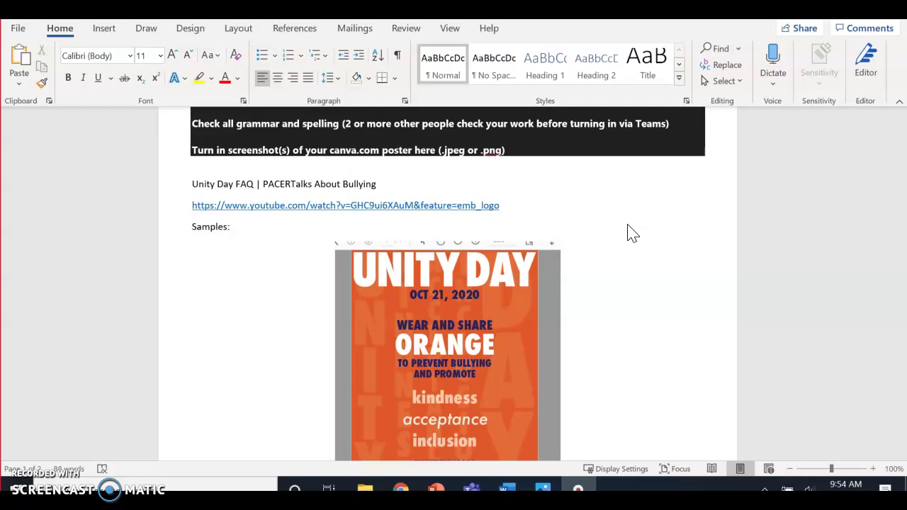
pyautogui.scroll(-3, 632, 233)
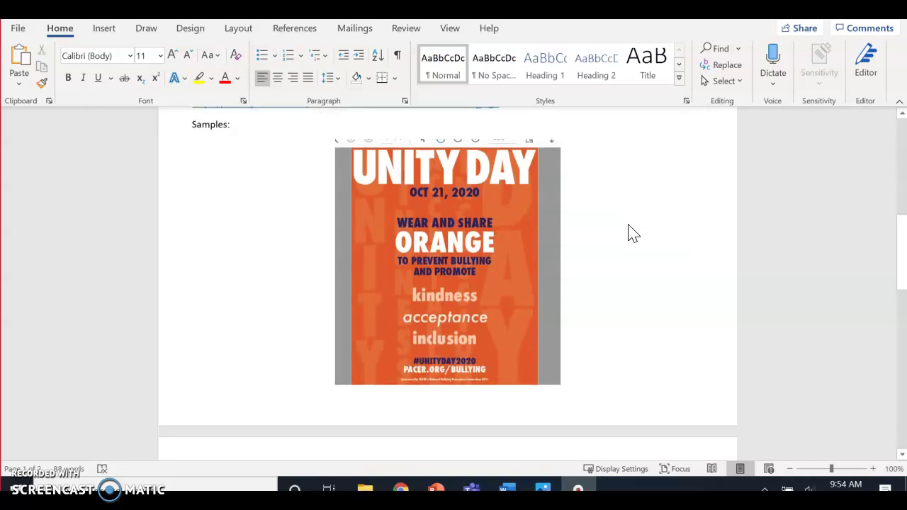
pyautogui.scroll(-10, 632, 233)
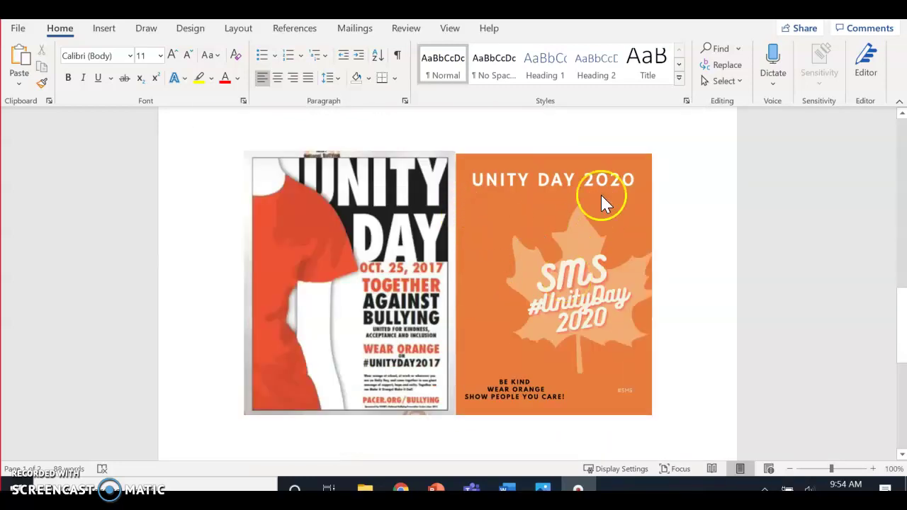
pyautogui.scroll(1, 496, 220)
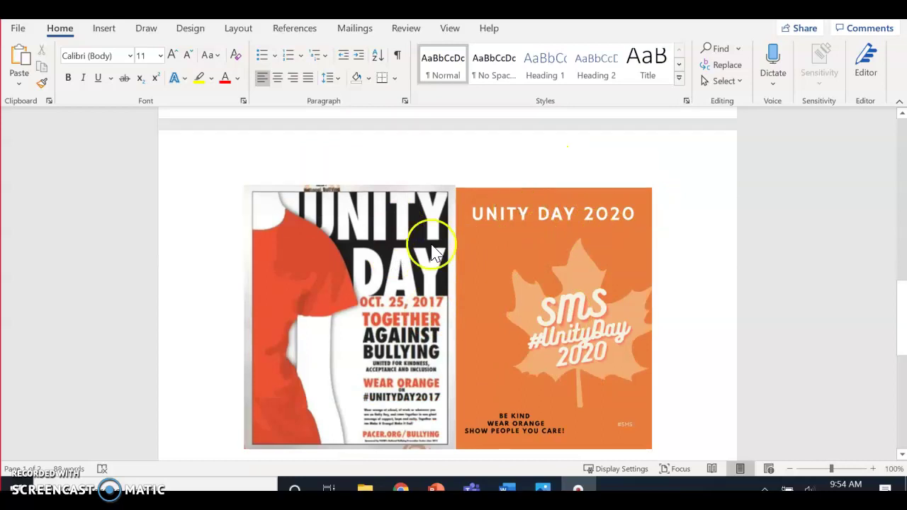
pyautogui.scroll(1, 476, 291)
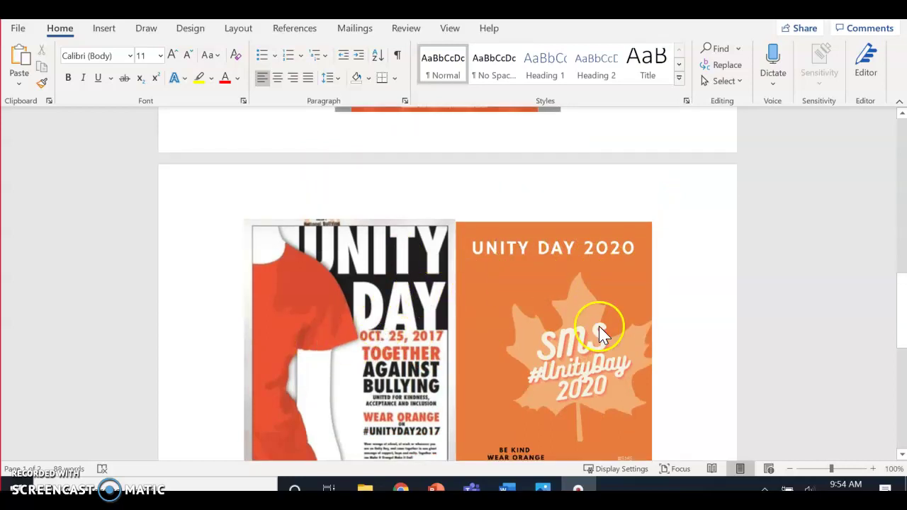
pyautogui.scroll(-2, 598, 329)
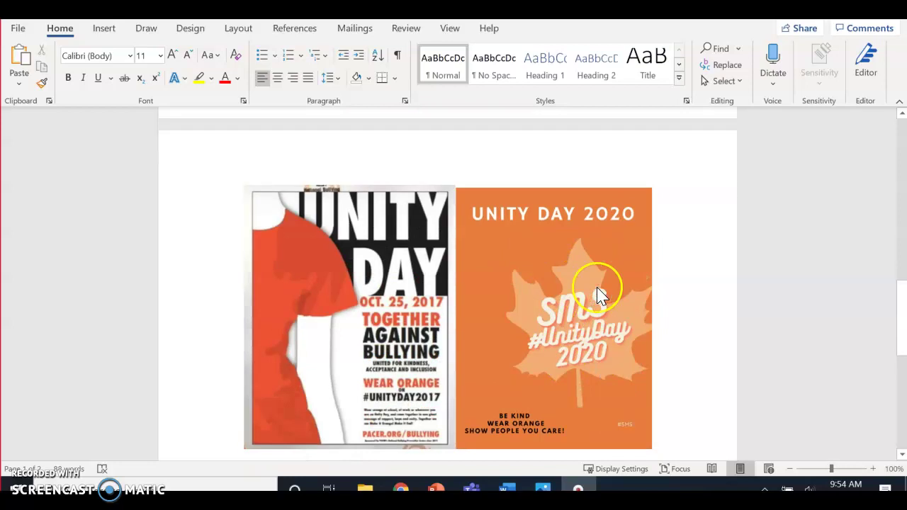
pyautogui.scroll(11, 595, 296)
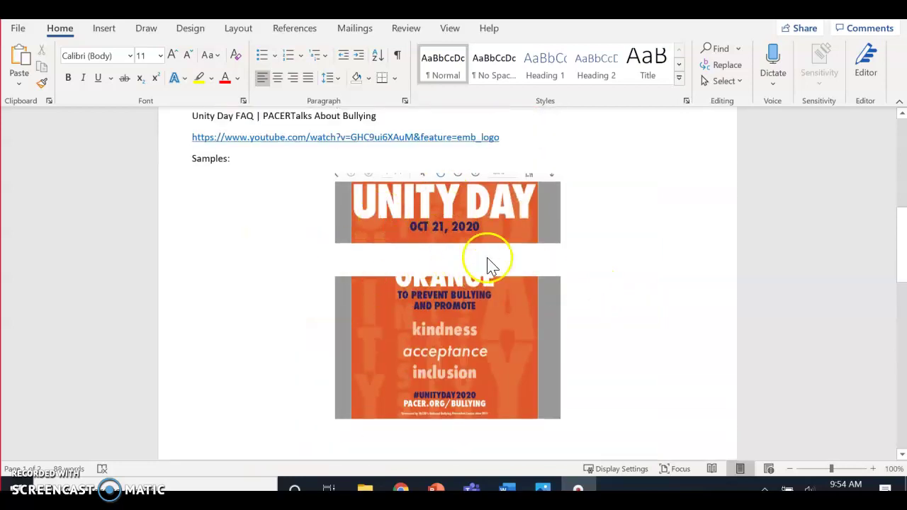
pyautogui.scroll(7, 489, 262)
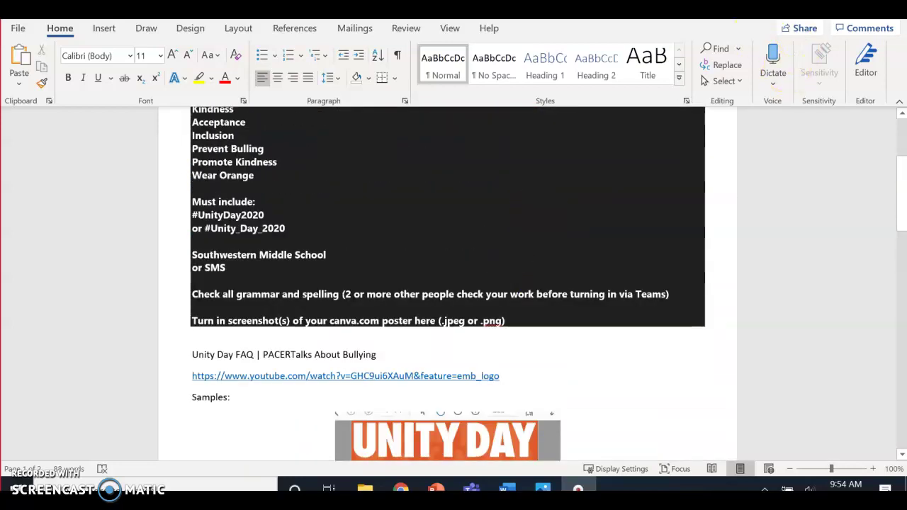
pyautogui.hotkey('alt', 'Tab')
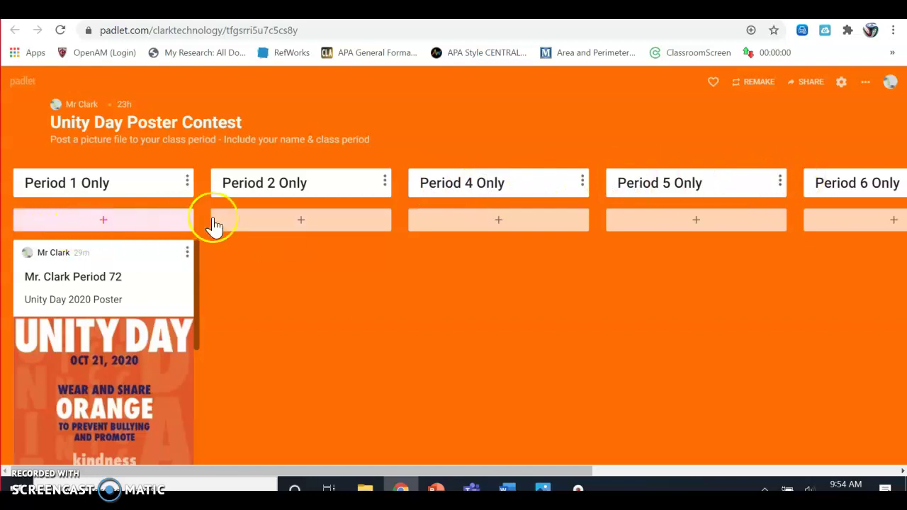
# - Add a new empty post under Period 1 Only, then go to the Canva poster tab
pyautogui.click(136, 225)
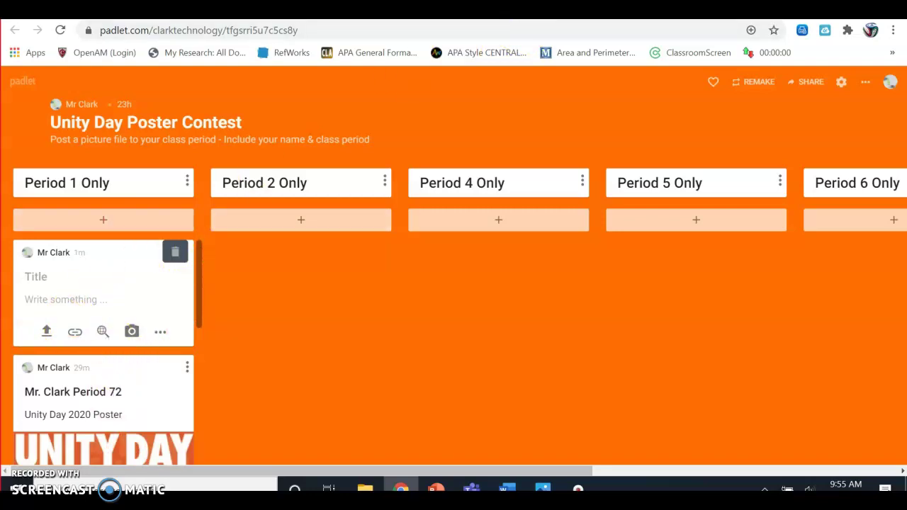
pyautogui.click(651, 10)
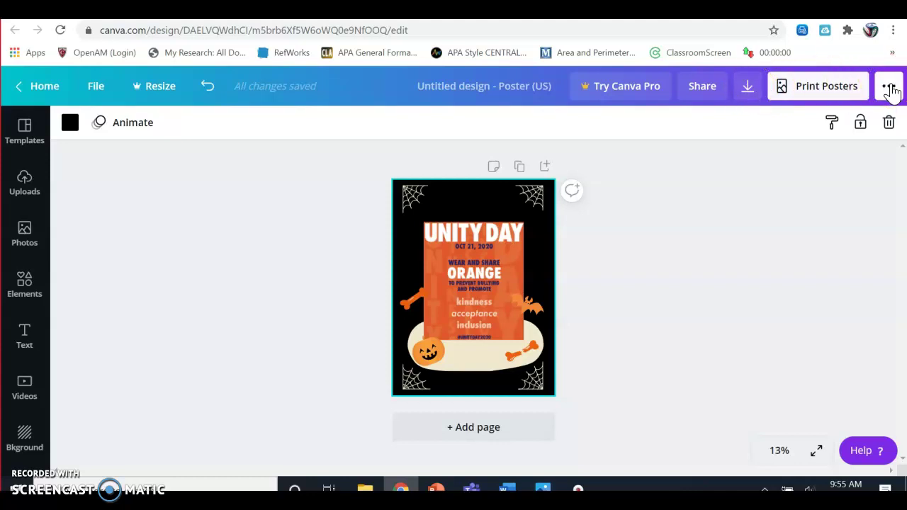
# - Open Canva's Download panel and set the file type to PNG at 1728 x 2304 px
pyautogui.click(890, 87)
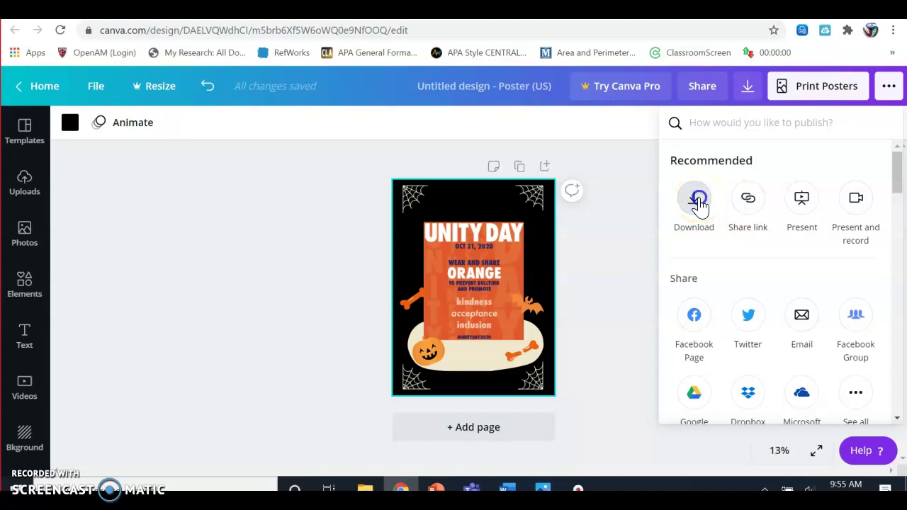
pyautogui.click(680, 213)
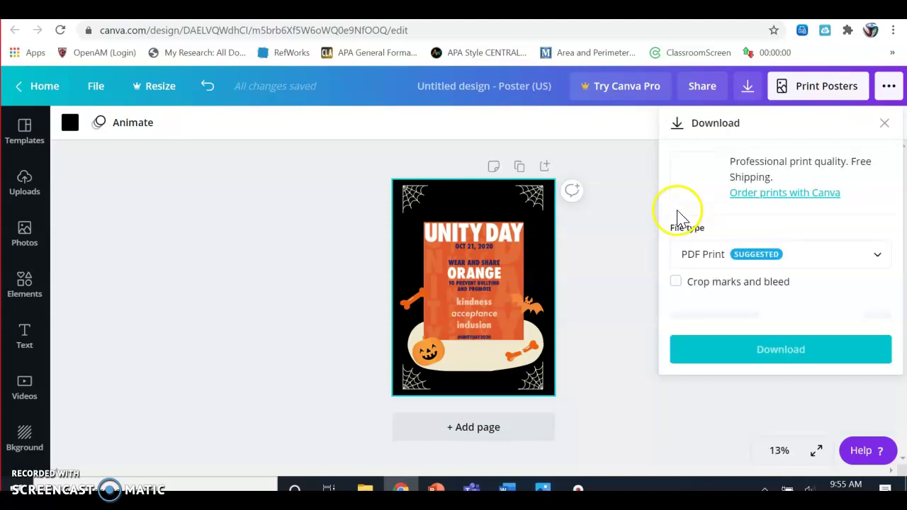
pyautogui.click(824, 255)
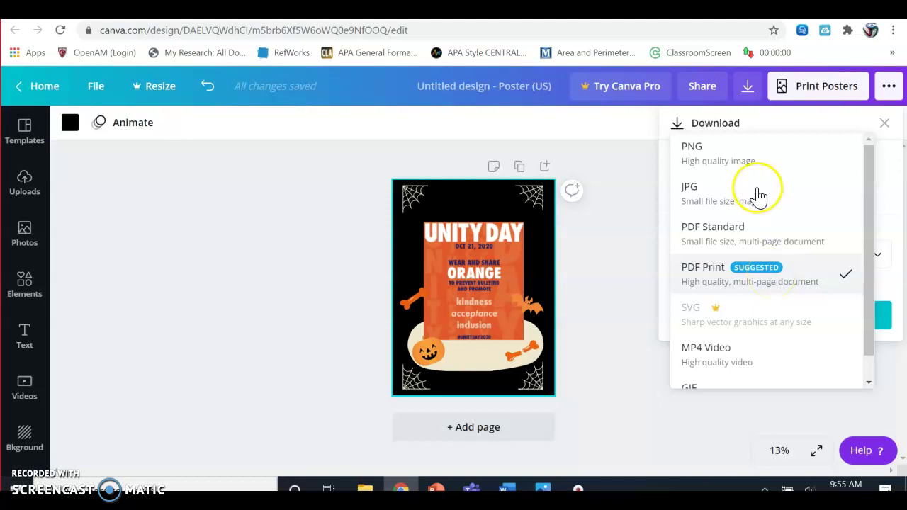
pyautogui.click(748, 154)
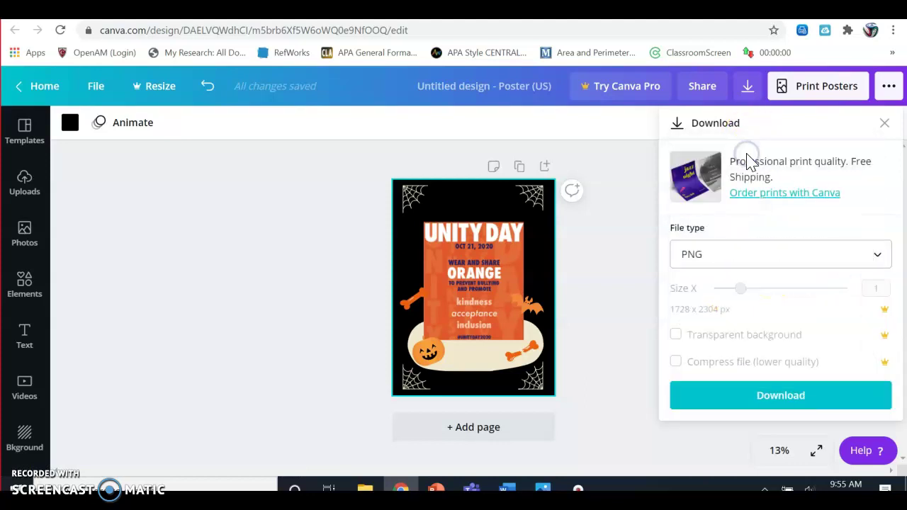
# - Download the poster as 'Untitled design (7).png', dismiss the pop-ups, and view it in Photos
pyautogui.click(797, 399)
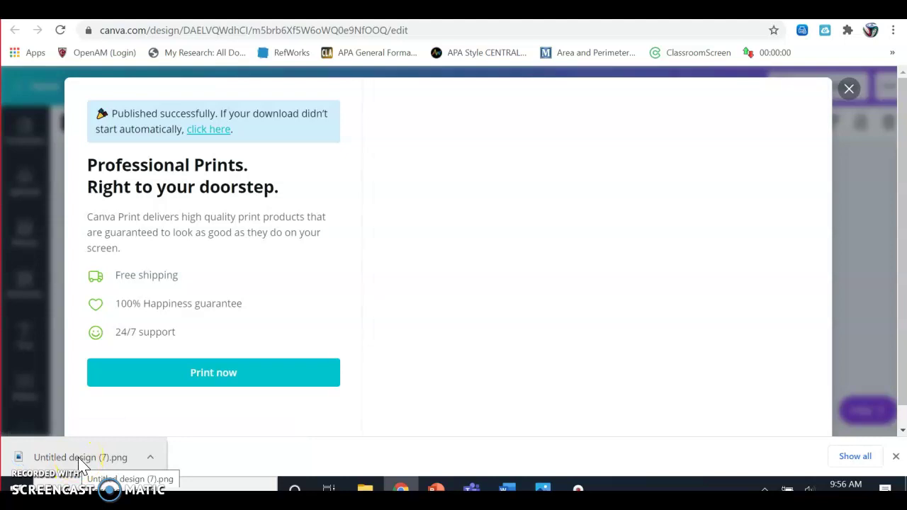
pyautogui.click(80, 459)
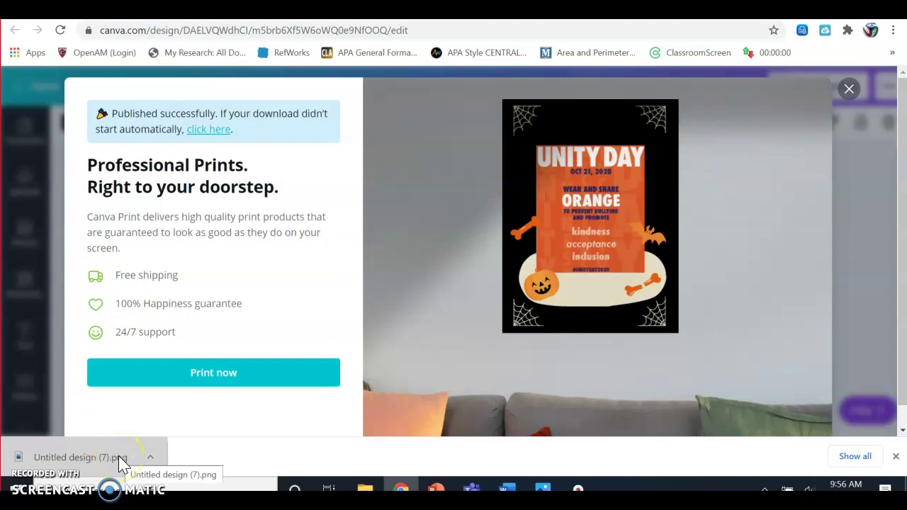
pyautogui.click(151, 457)
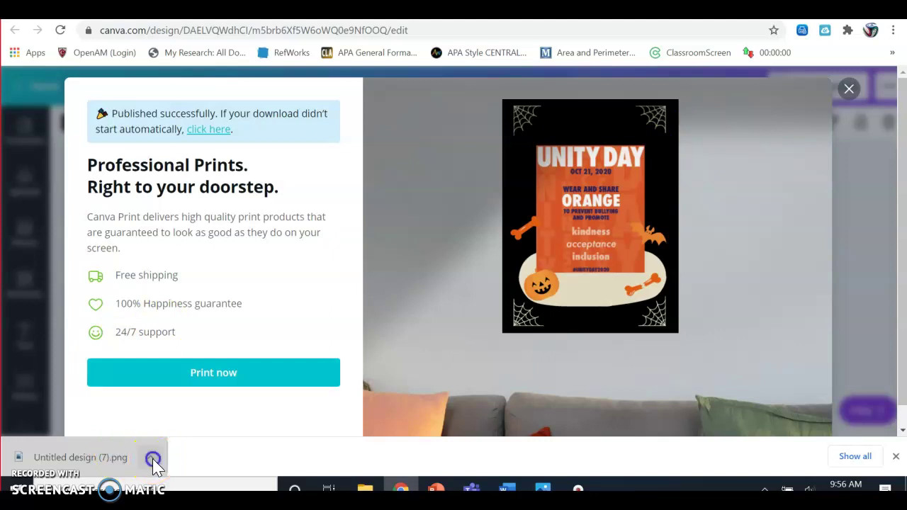
pyautogui.click(188, 384)
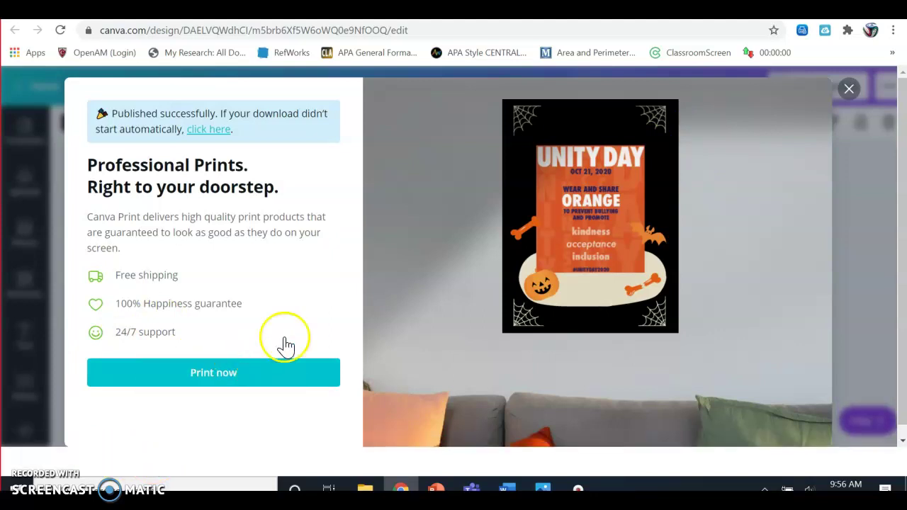
pyautogui.click(847, 88)
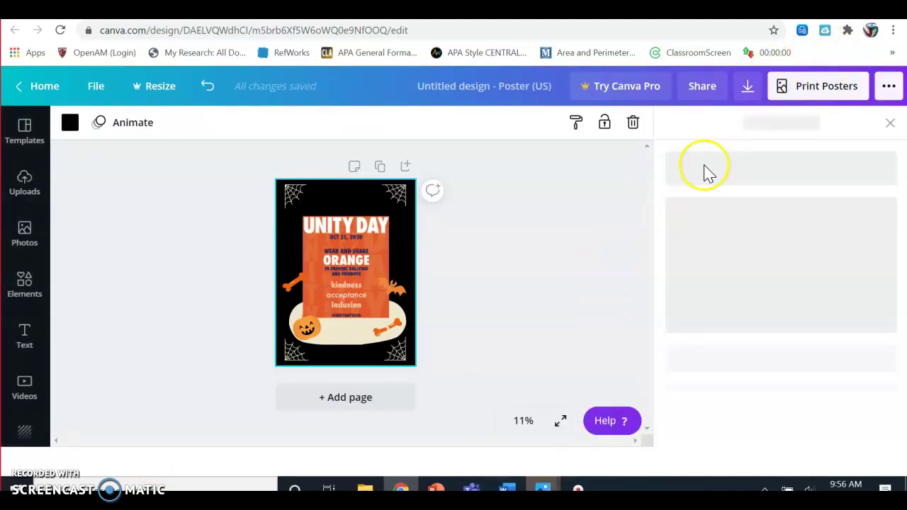
pyautogui.moveTo(543, 487)
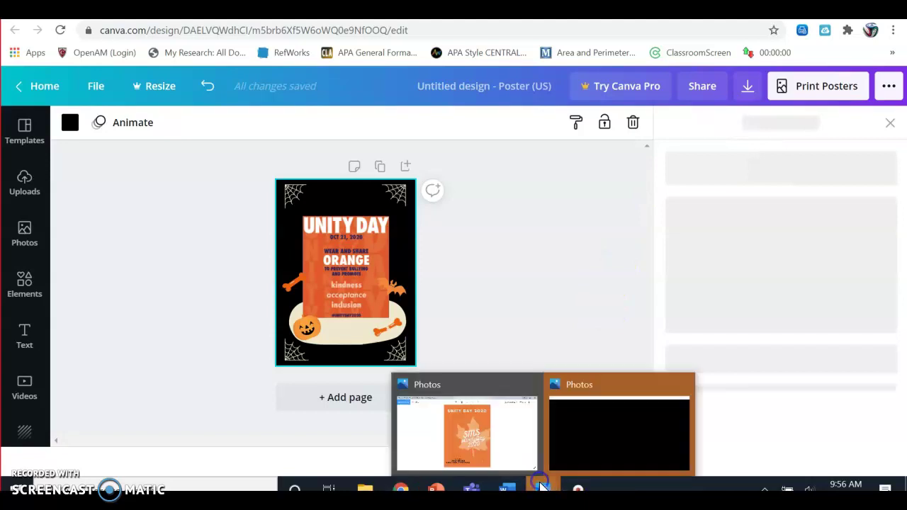
pyautogui.click(592, 441)
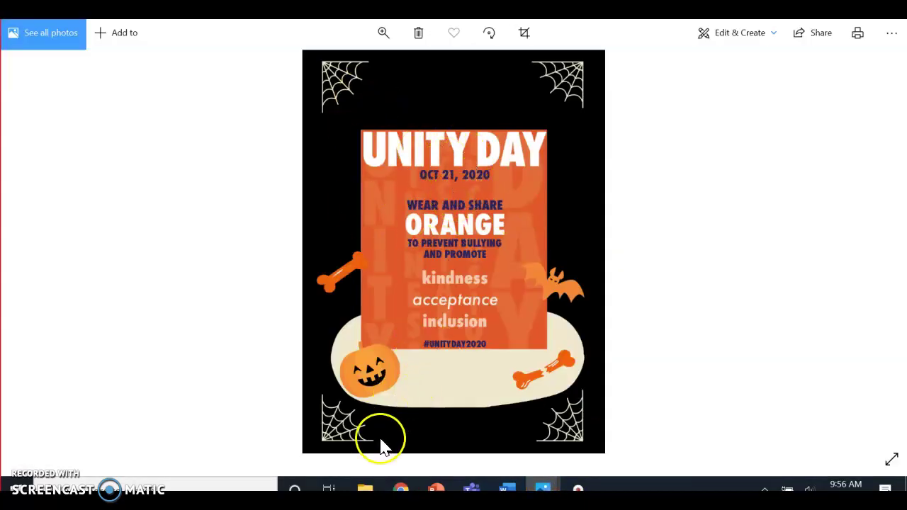
# - Start Save as for the poster and navigate to OneDrive's STEM I – Period 1 folder
pyautogui.rightClick(489, 205)
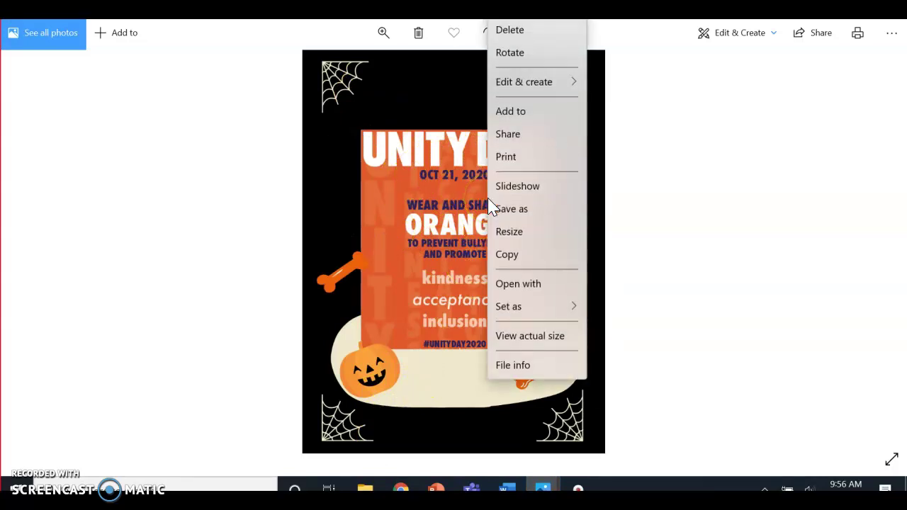
pyautogui.click(533, 210)
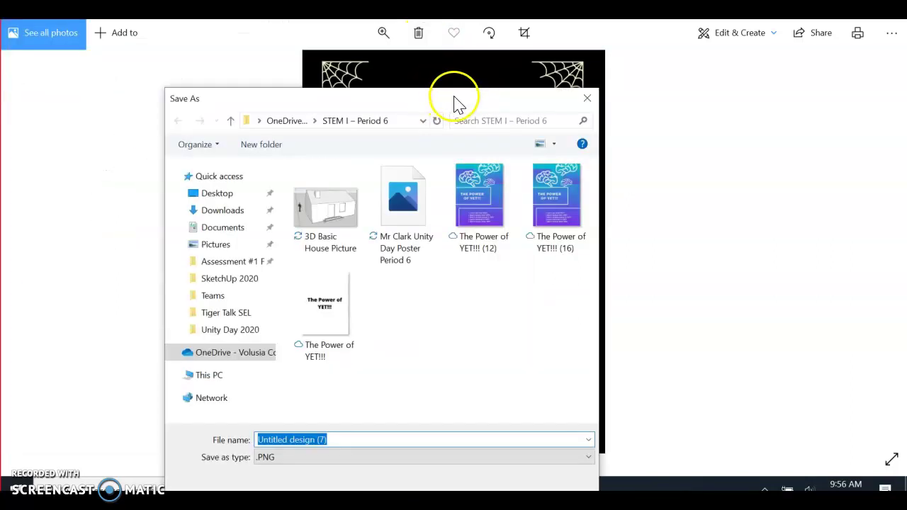
pyautogui.moveTo(453, 101); pyautogui.dragTo(478, 66)
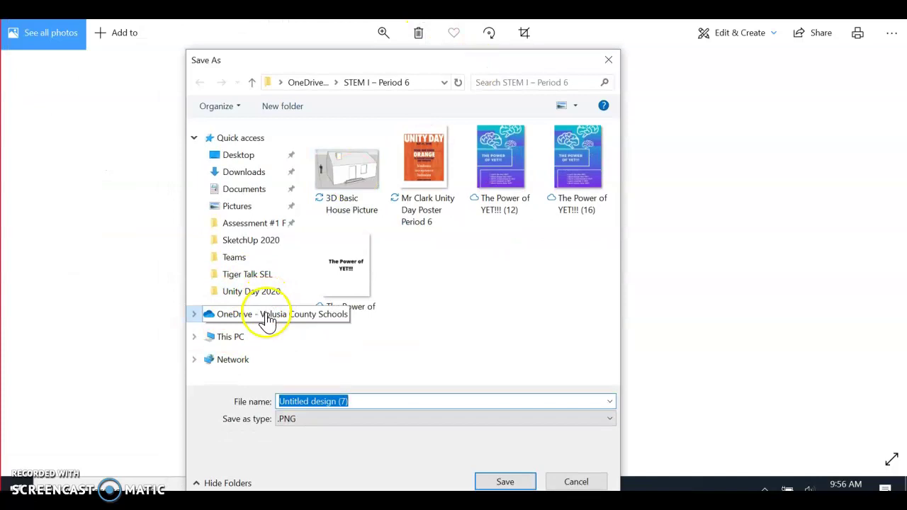
pyautogui.click(267, 319)
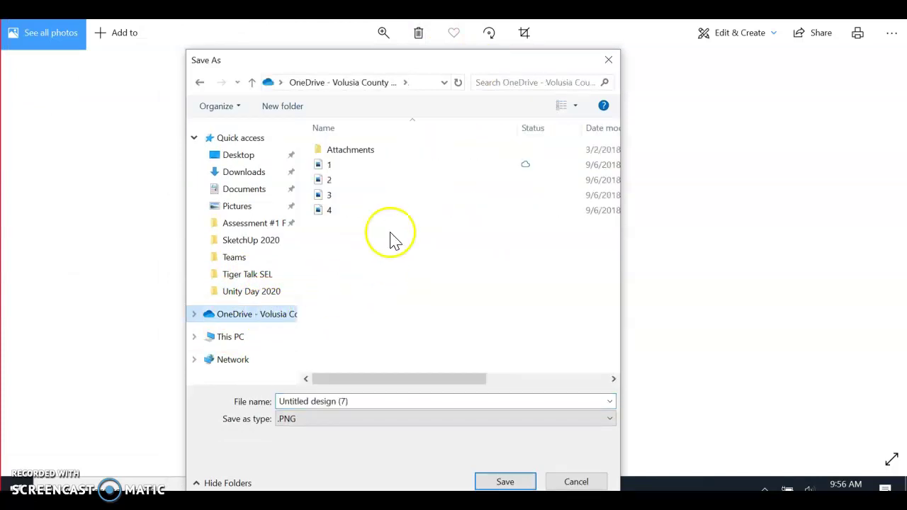
pyautogui.scroll(-6, 393, 206)
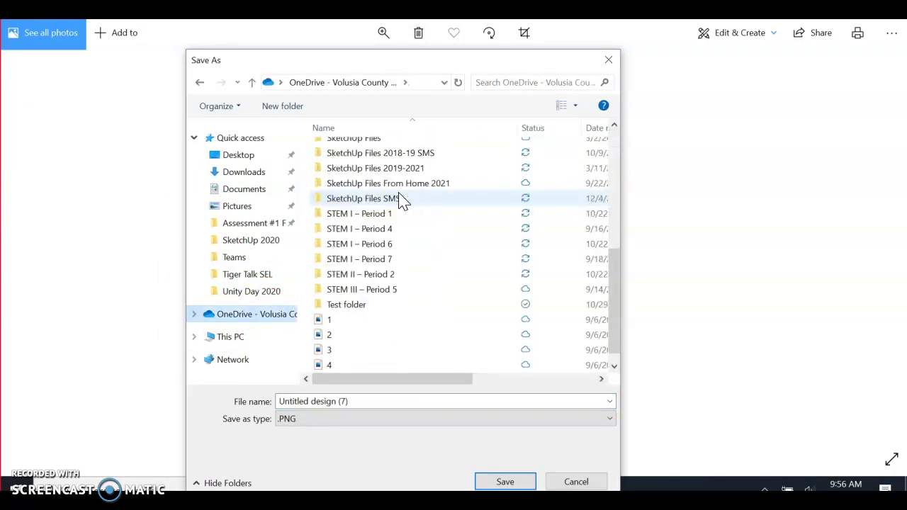
pyautogui.doubleClick(397, 216)
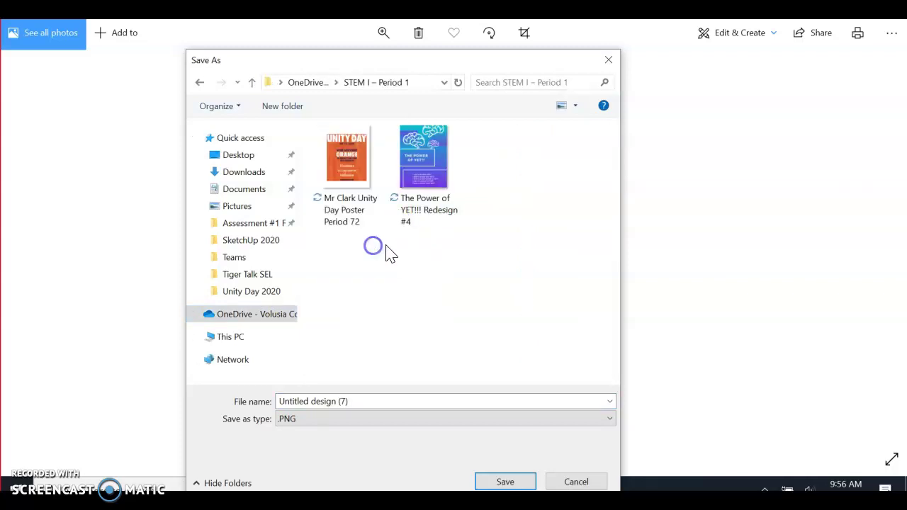
# - Enter a new file name, save the PNG copy there, and return to Chrome
pyautogui.click(374, 401)
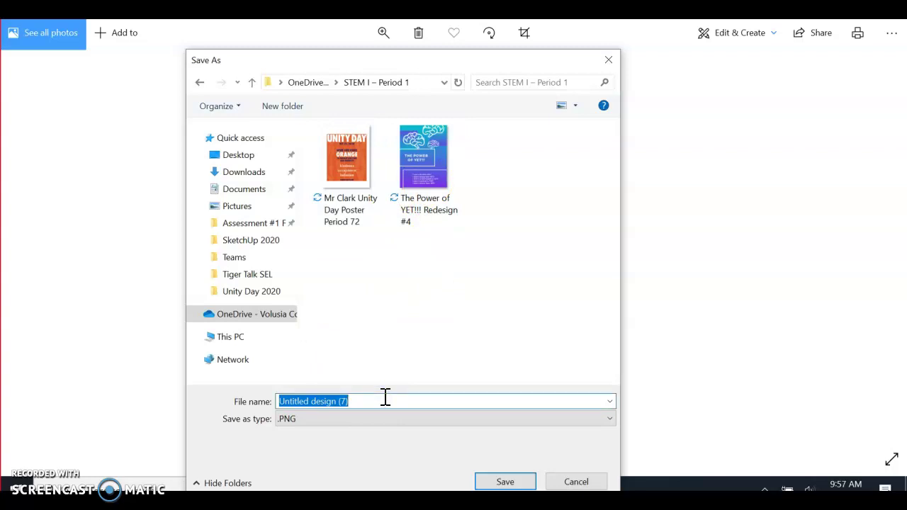
pyautogui.write('Mr Clark Unity Day Poster Period')
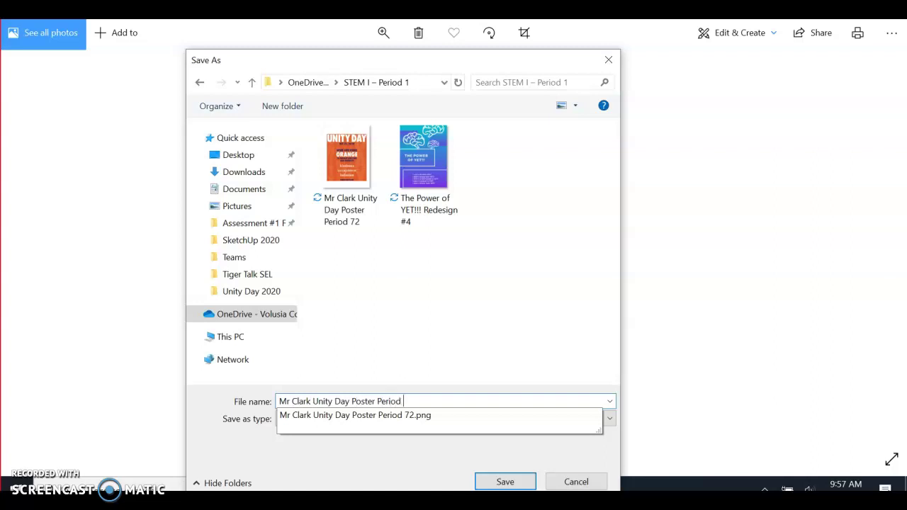
pyautogui.write('374871')
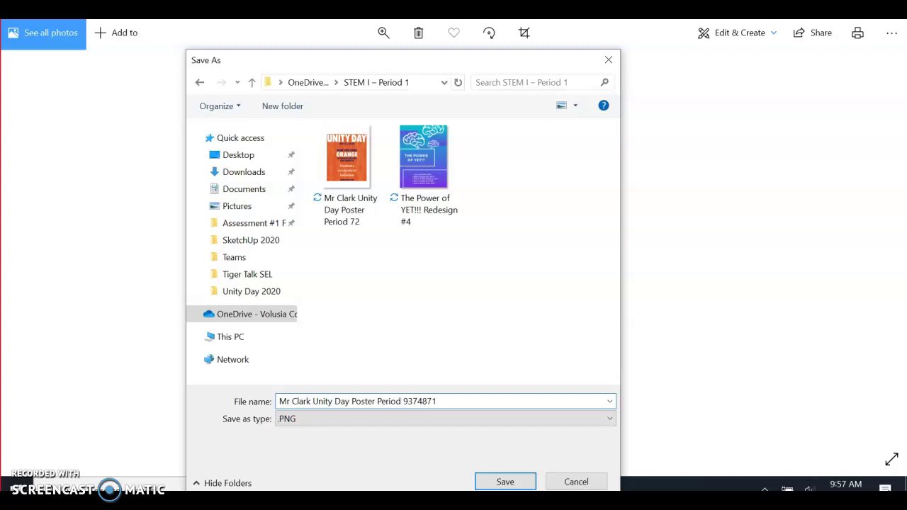
pyautogui.click(501, 481)
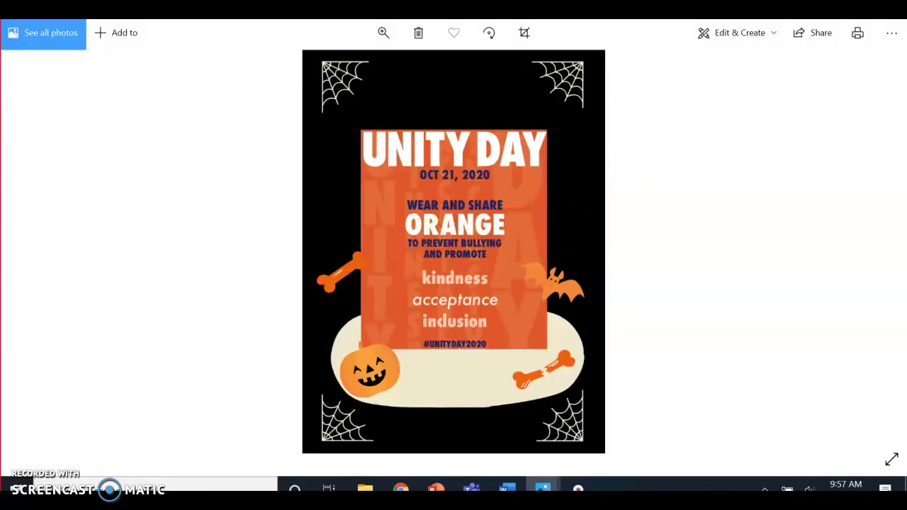
pyautogui.hotkey('alt', 'Tab')
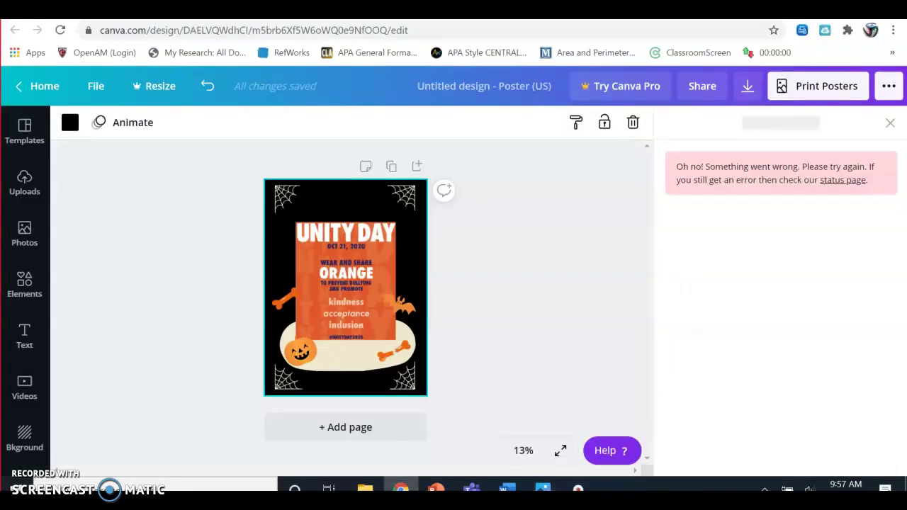
# - Title the new Period 1 post with the teacher's name and period, trimming extra digits
pyautogui.click(583, 10)
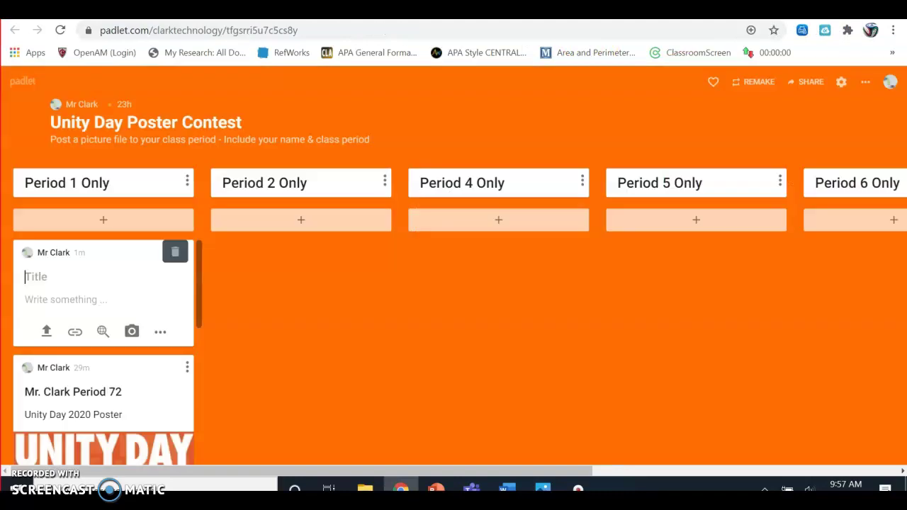
pyautogui.click(60, 278)
pyautogui.write('Mr. Clark Period 2193')
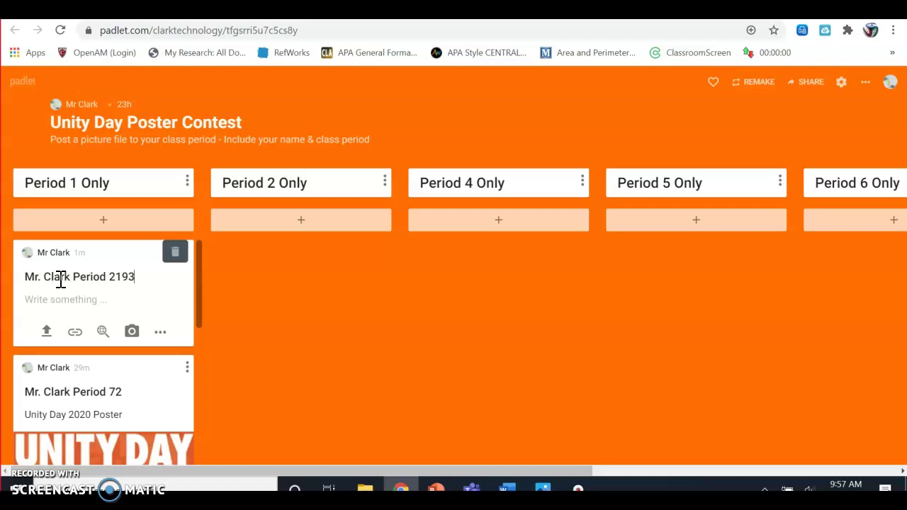
pyautogui.write('32194863259863')
pyautogui.press('BackSpace')
pyautogui.press('BackSpace')
pyautogui.press('BackSpace')
pyautogui.press('BackSpace')
pyautogui.press('BackSpace')
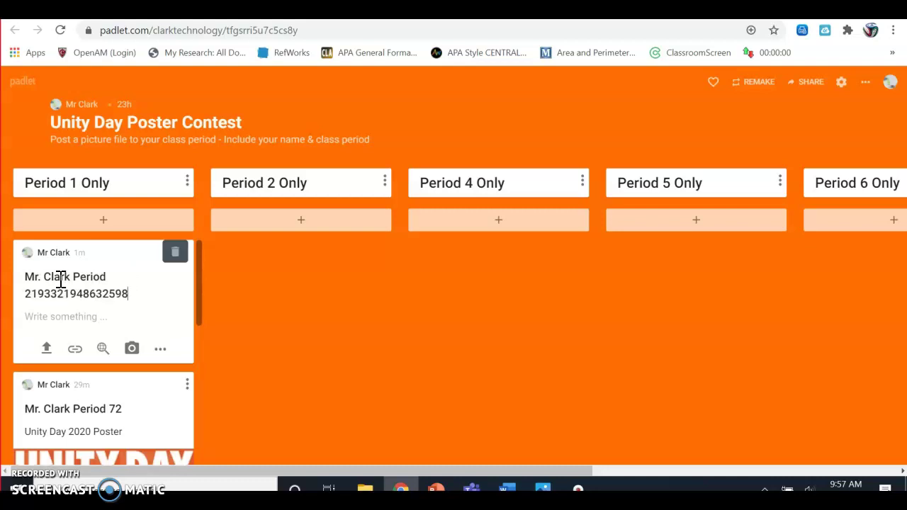
pyautogui.press('BackSpace')
pyautogui.press('BackSpace')
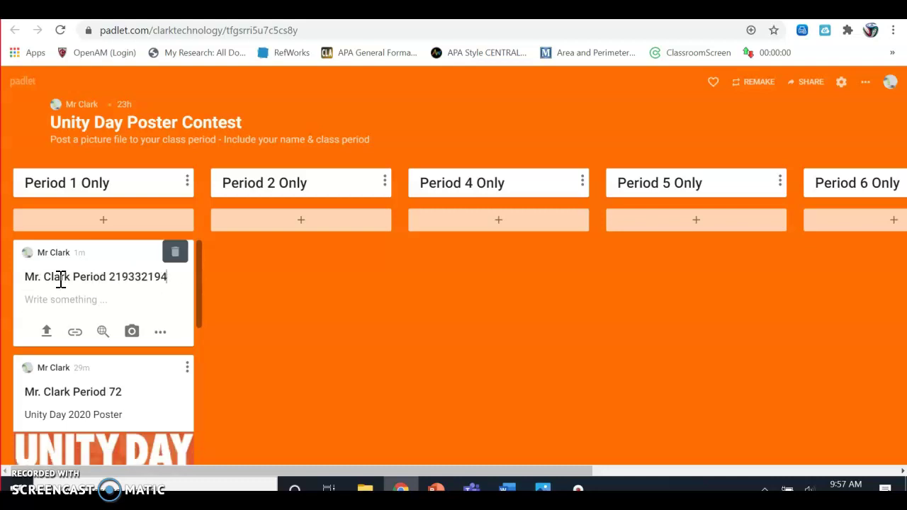
# - Write the caption 'Unity Day Poster 2020' in the post body
pyautogui.click(70, 297)
pyautogui.scroll(-3, 71, 298)
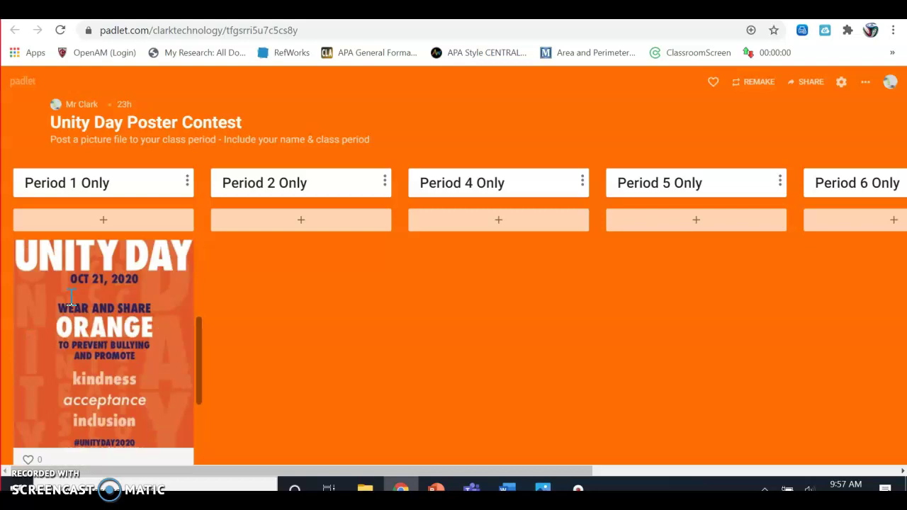
pyautogui.scroll(3, 134, 306)
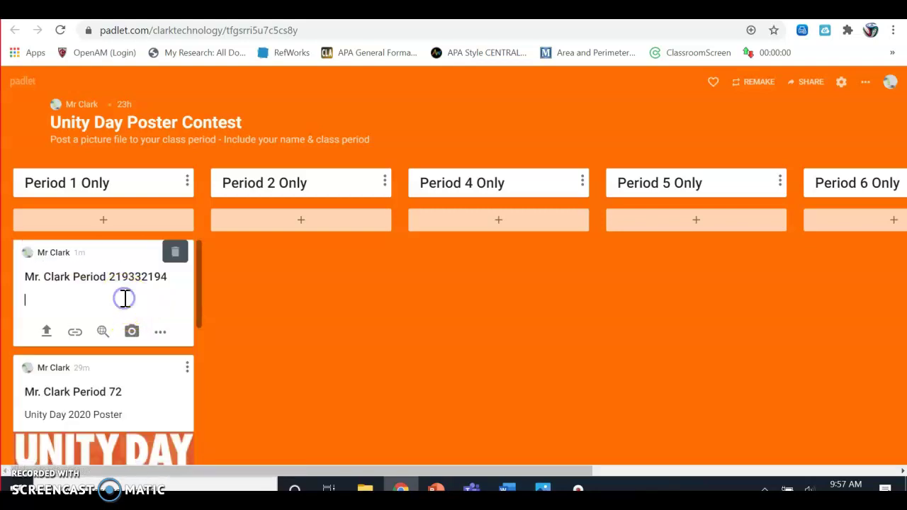
pyautogui.click(125, 299)
pyautogui.write('Unity Day Poster 2020')
# - Upload the saved poster PNG from OneDrive > STEM I – Period 1 into the post
pyautogui.click(45, 340)
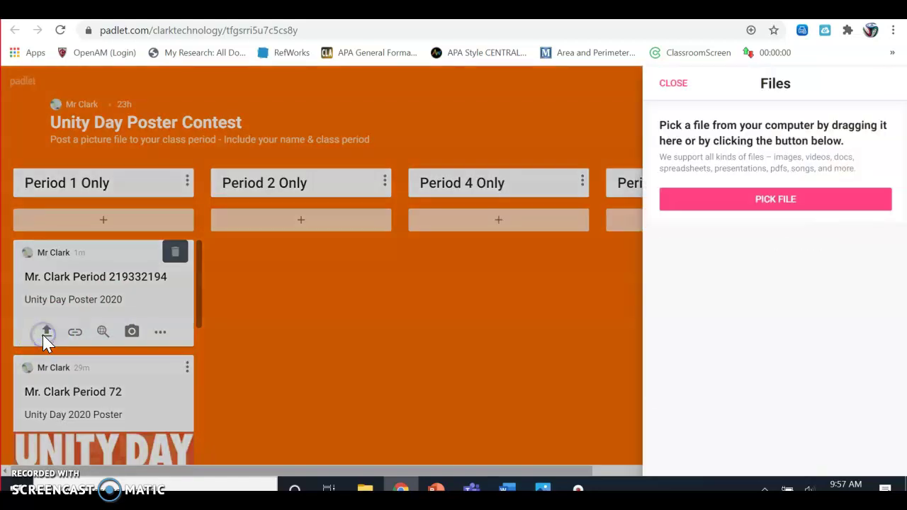
pyautogui.click(785, 202)
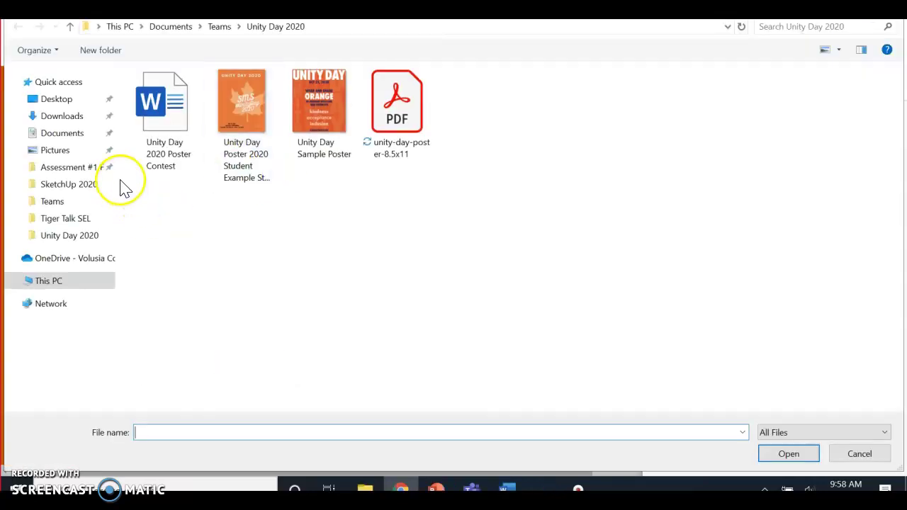
pyautogui.click(71, 259)
pyautogui.scroll(-6, 233, 309)
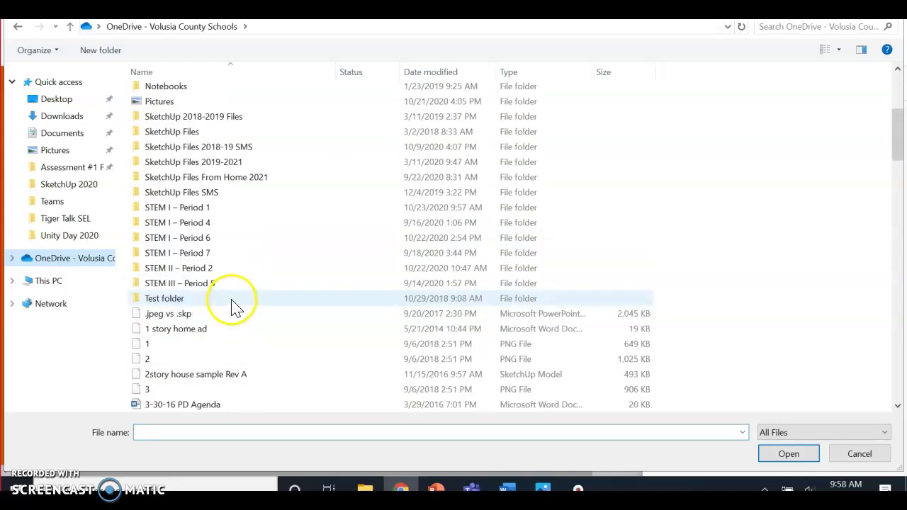
pyautogui.click(262, 164)
pyautogui.doubleClick(262, 170)
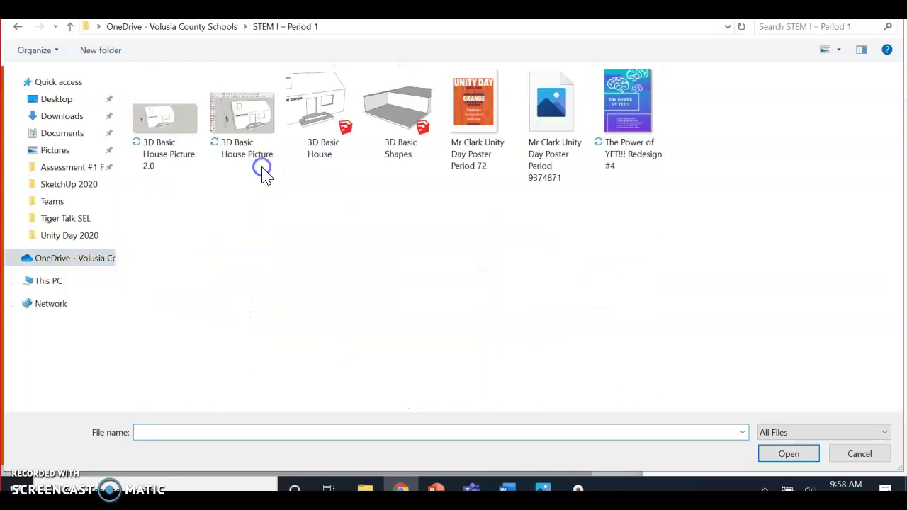
pyautogui.click(542, 138)
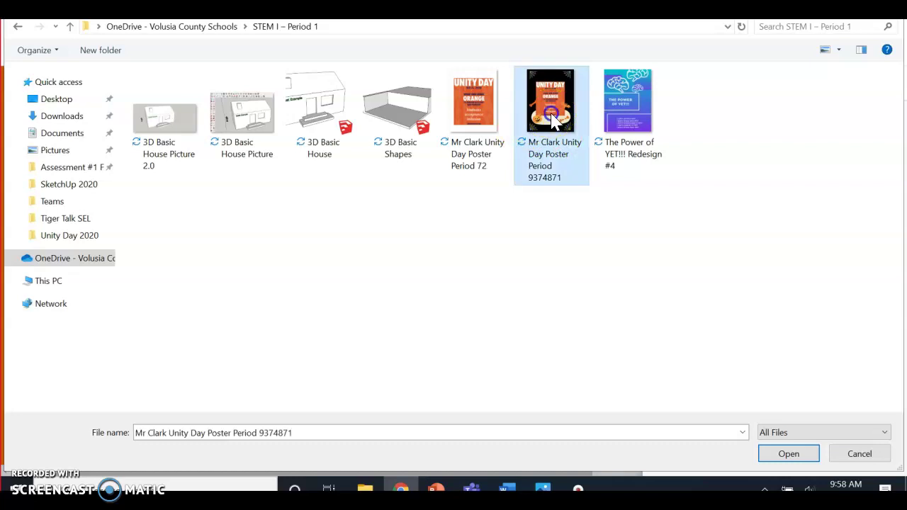
pyautogui.click(798, 456)
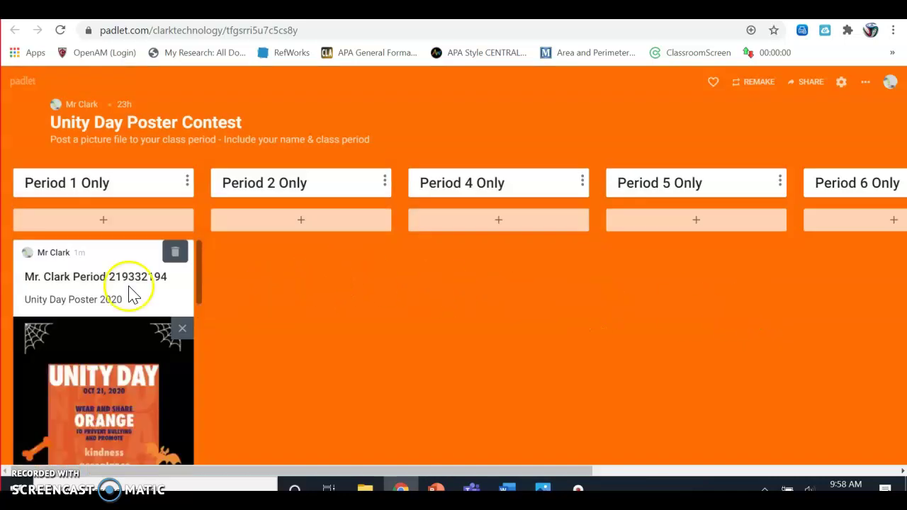
# - Scroll the Period 1 column to check the uploaded poster image in the new post
pyautogui.scroll(-3, 96, 301)
pyautogui.scroll(3, 94, 303)
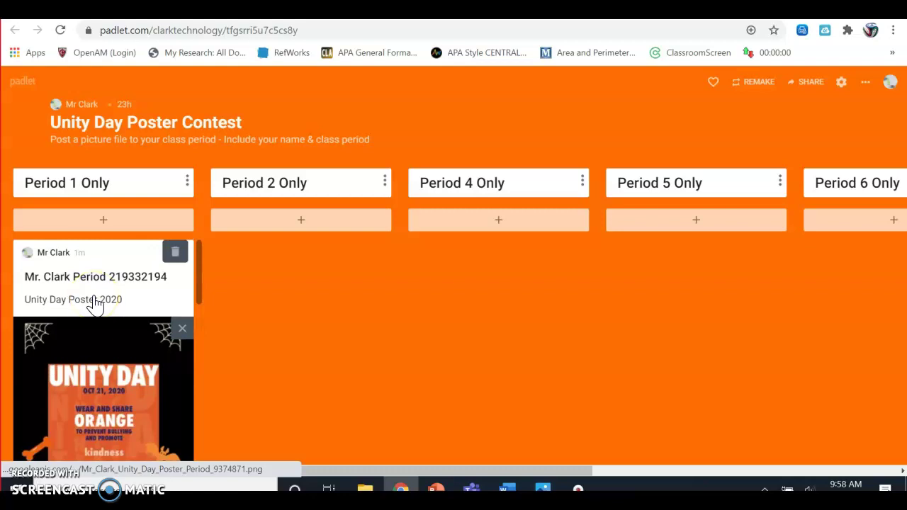
pyautogui.scroll(-1, 112, 323)
pyautogui.scroll(-2, 113, 330)
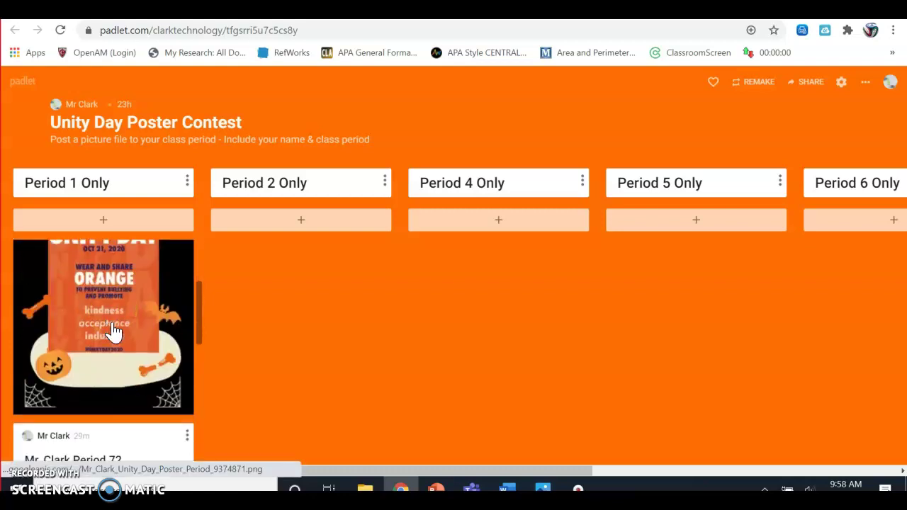
pyautogui.scroll(3, 114, 330)
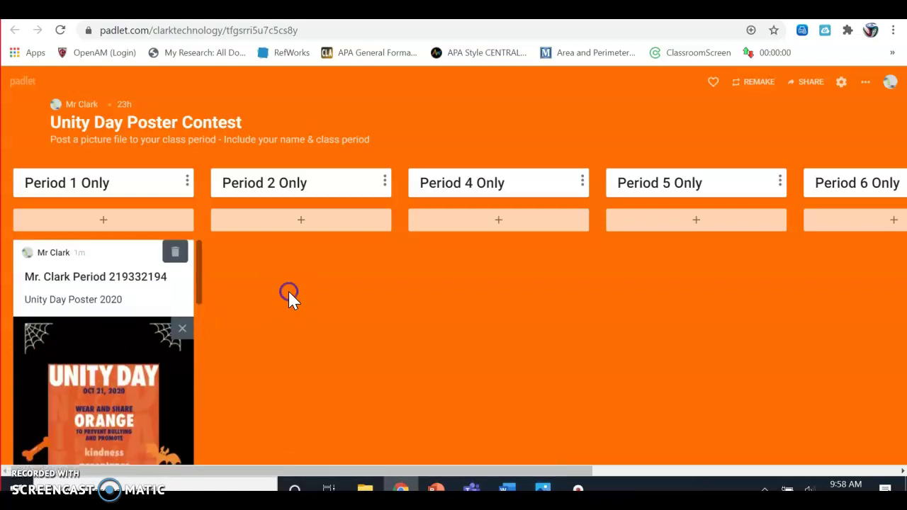